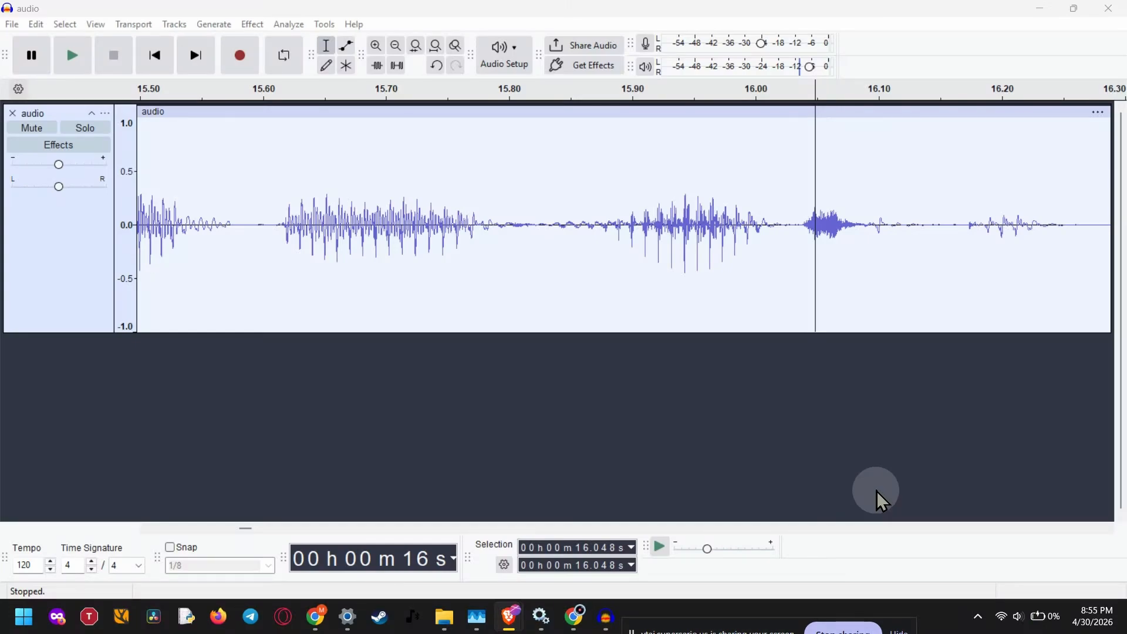
Select the whole audio track and apply Bass and Treble with the bass set to -5.0 dB.
drag(800, 262, 862, 259)
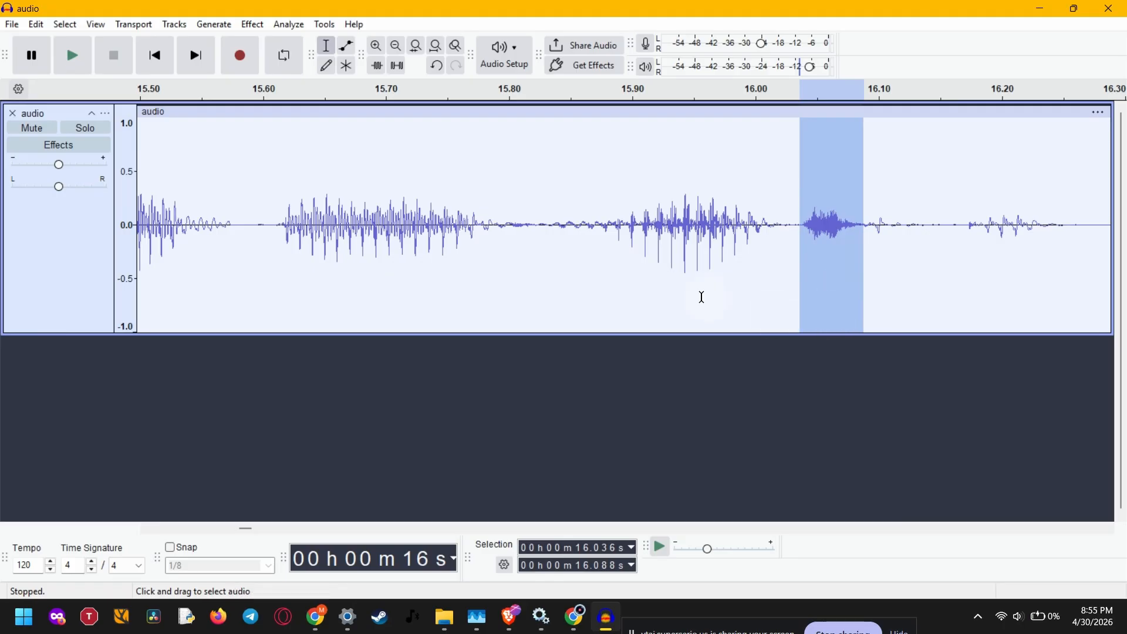
click(52, 113)
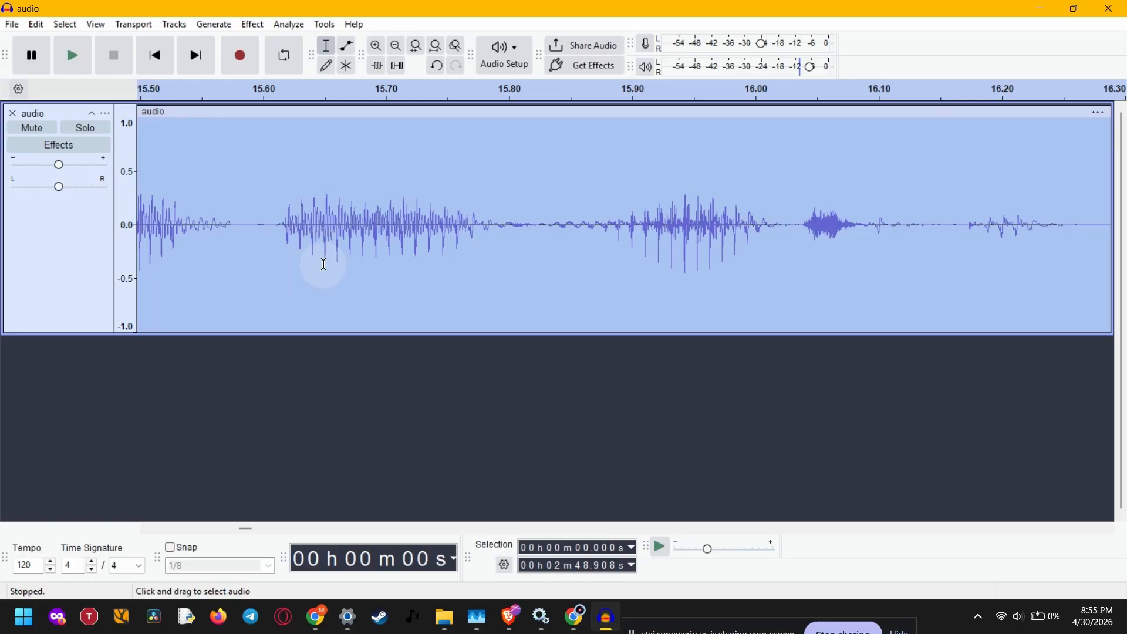
scroll(324, 264, down, 5)
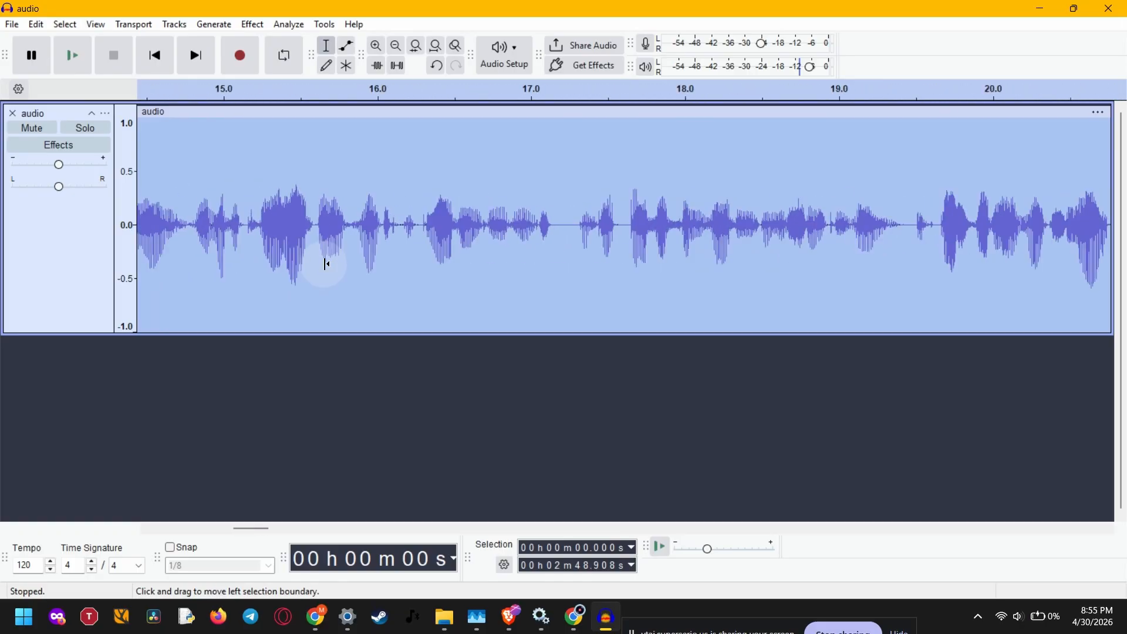
scroll(326, 264, down, 3)
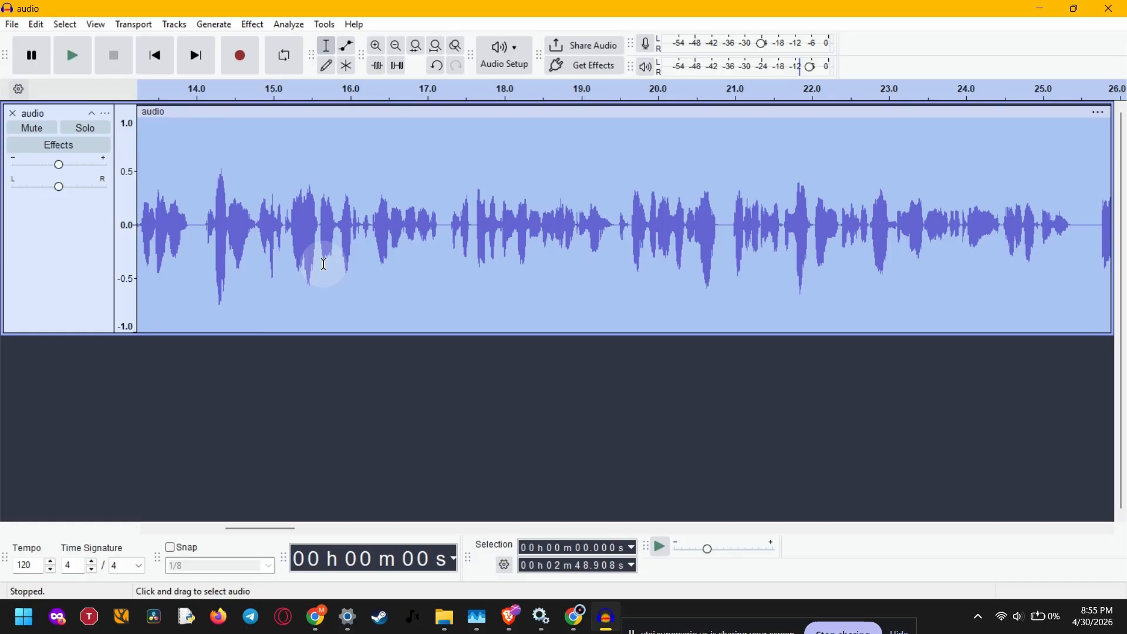
scroll(326, 253, left, 3)
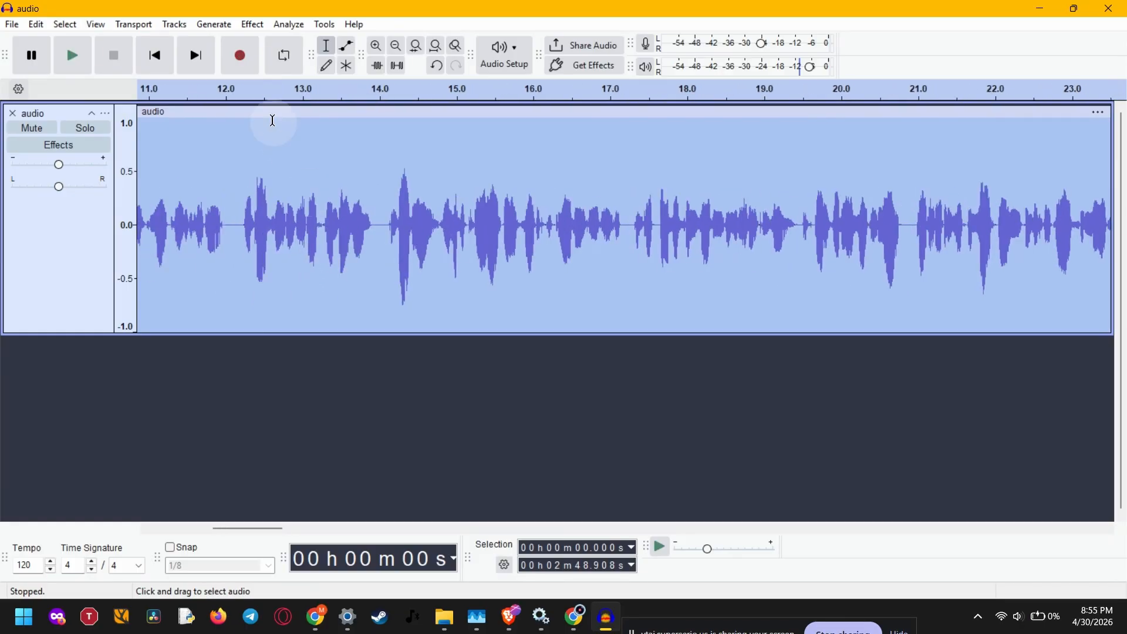
click(252, 24)
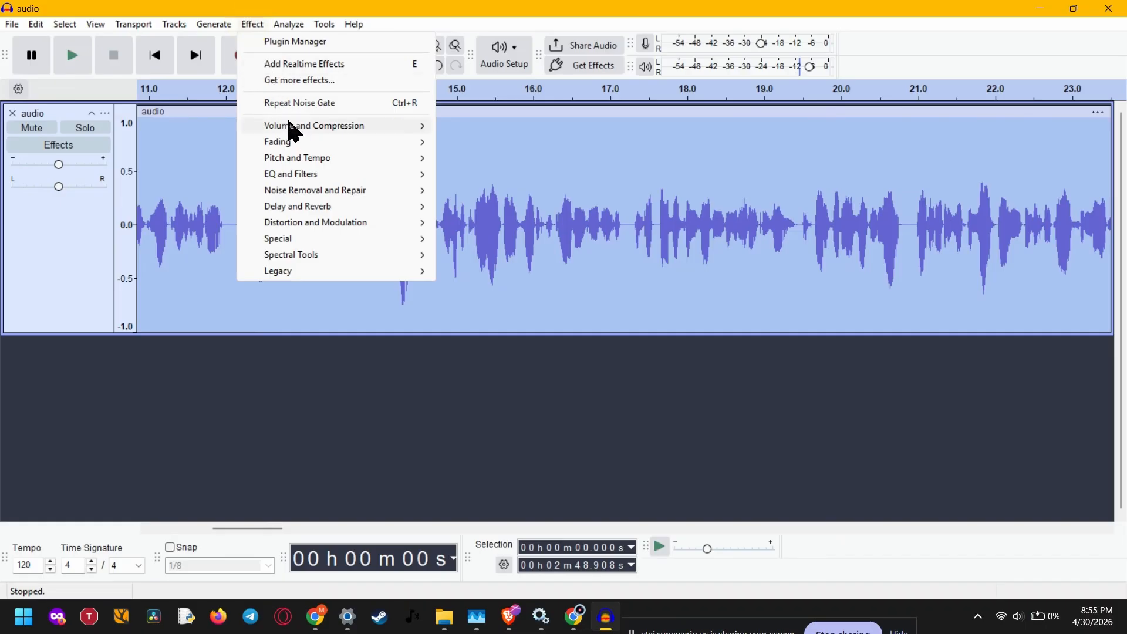
mouse_move(295, 174)
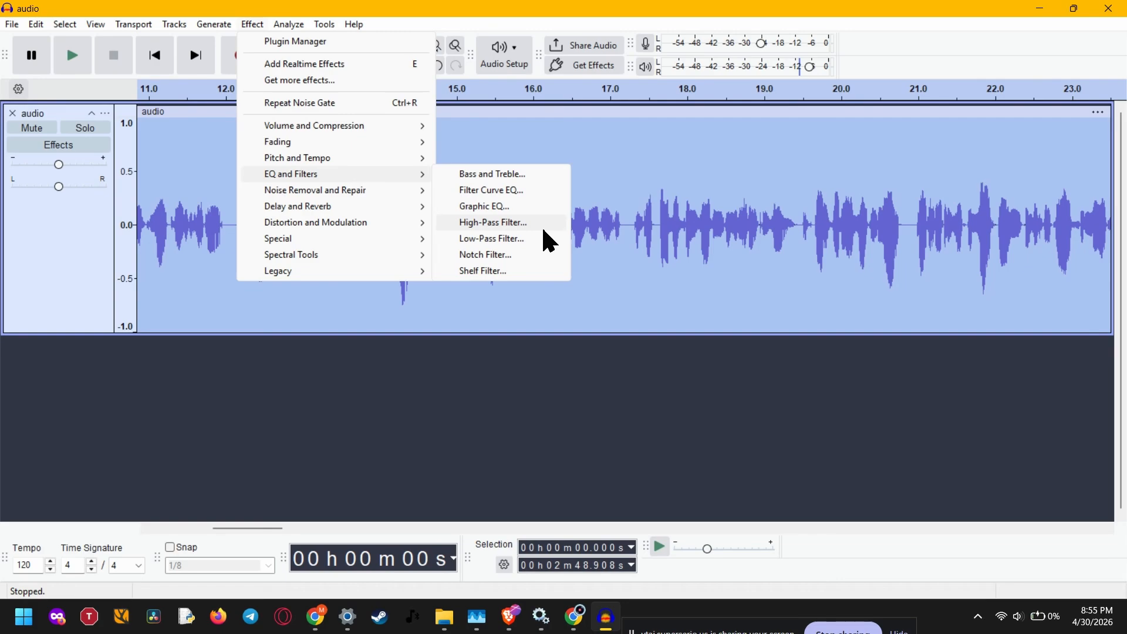
click(541, 175)
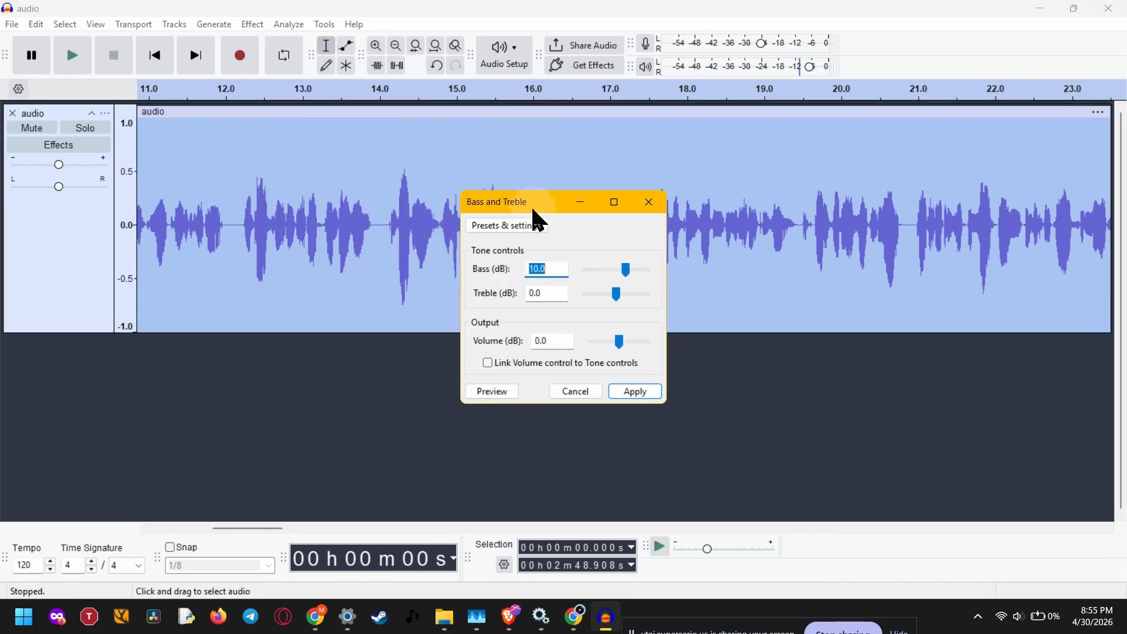
click(561, 271)
drag(622, 268, 609, 267)
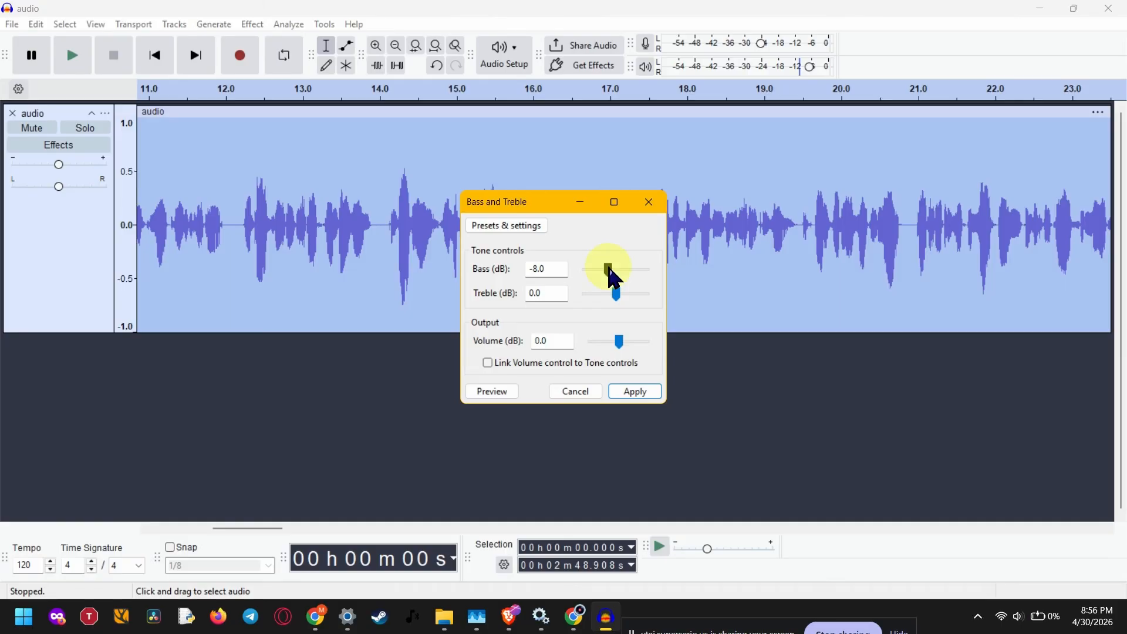
mouse_move(608, 269)
mouse_down()
mouse_move(617, 277)
mouse_move(612, 268)
mouse_up()
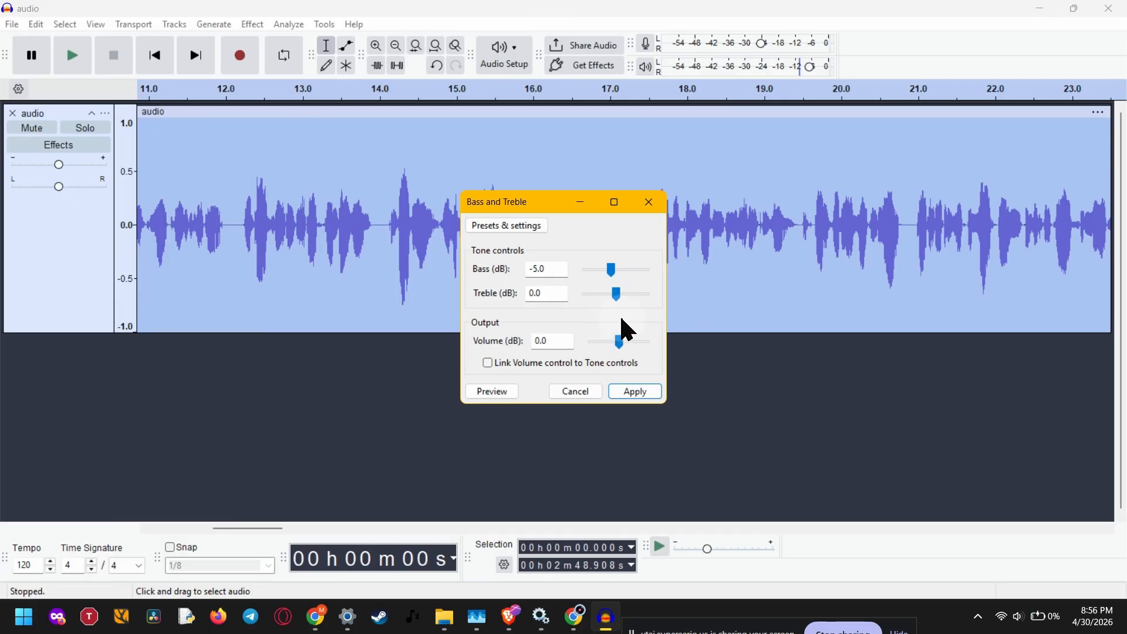
click(640, 392)
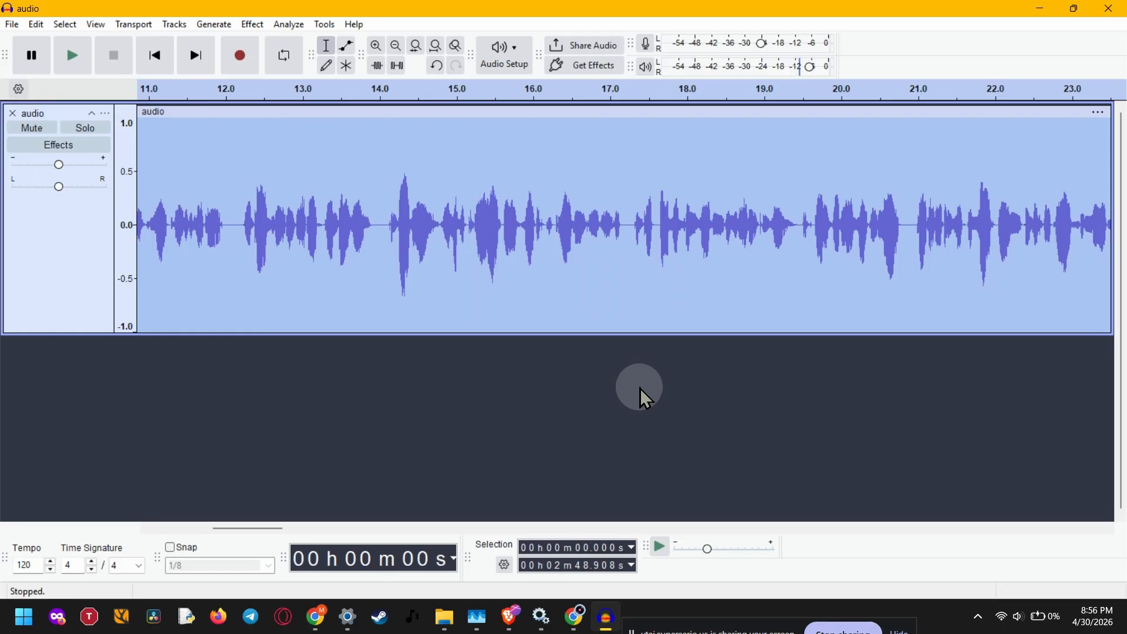
Try to apply a High-Pass Filter with only a cursor position placed in the track.
click(575, 287)
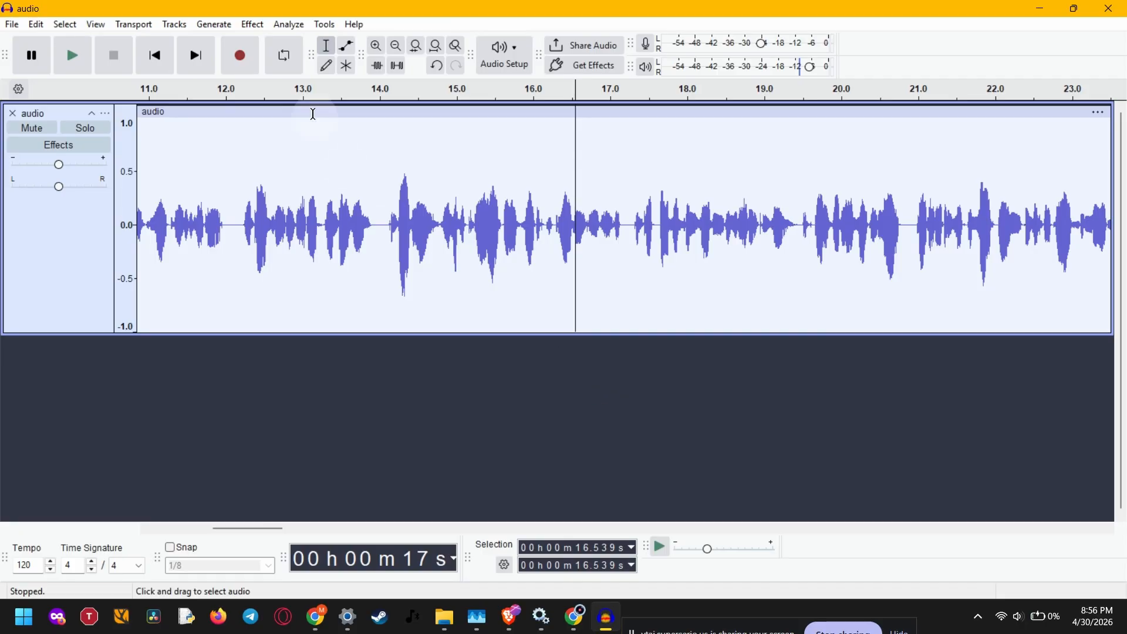
click(257, 26)
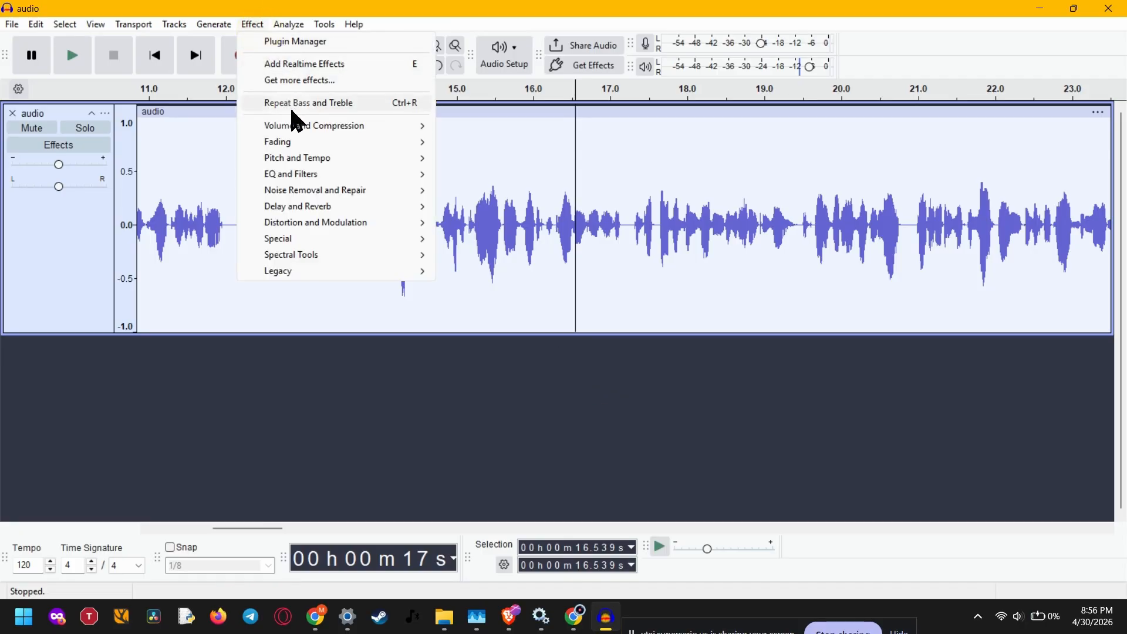
mouse_move(276, 178)
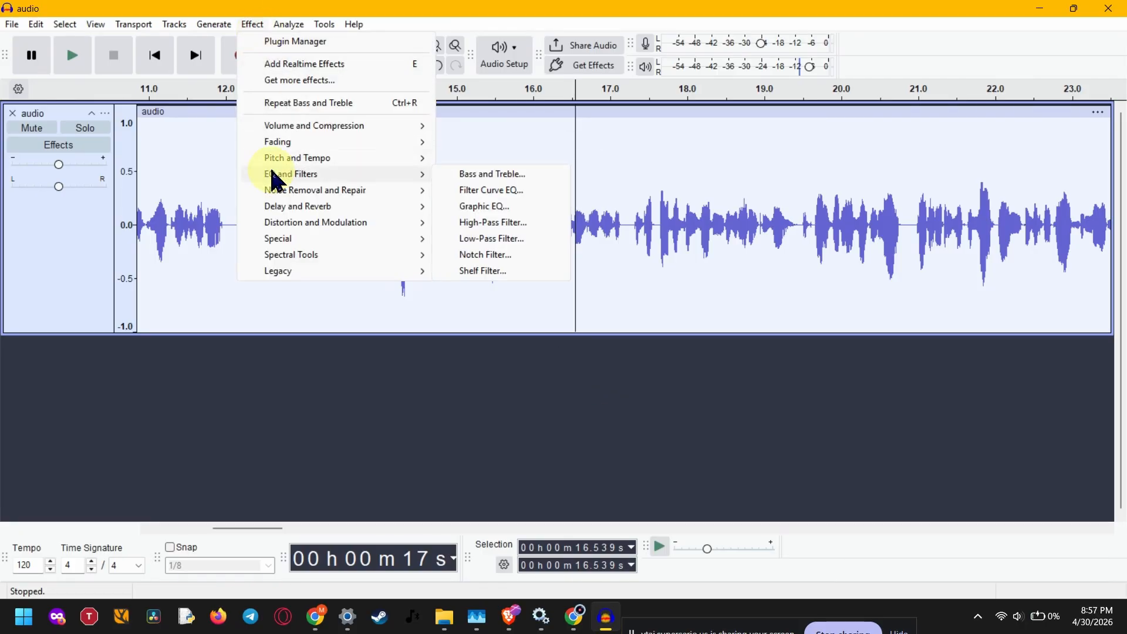
click(485, 223)
click(719, 336)
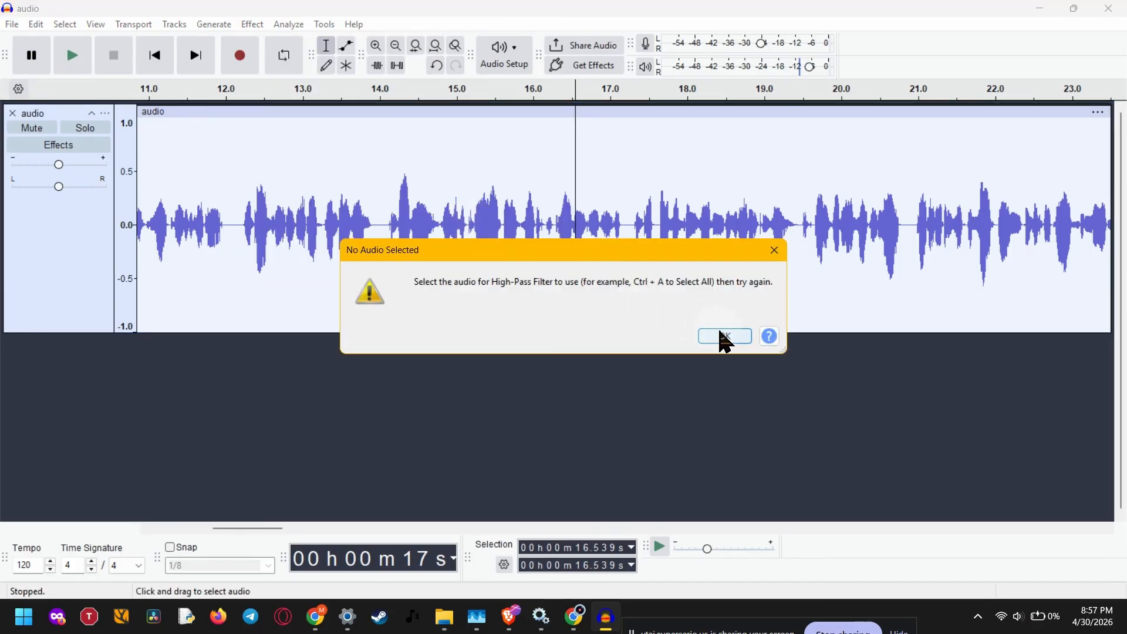
Select the whole audio track and open the High-Pass Filter effect.
click(75, 230)
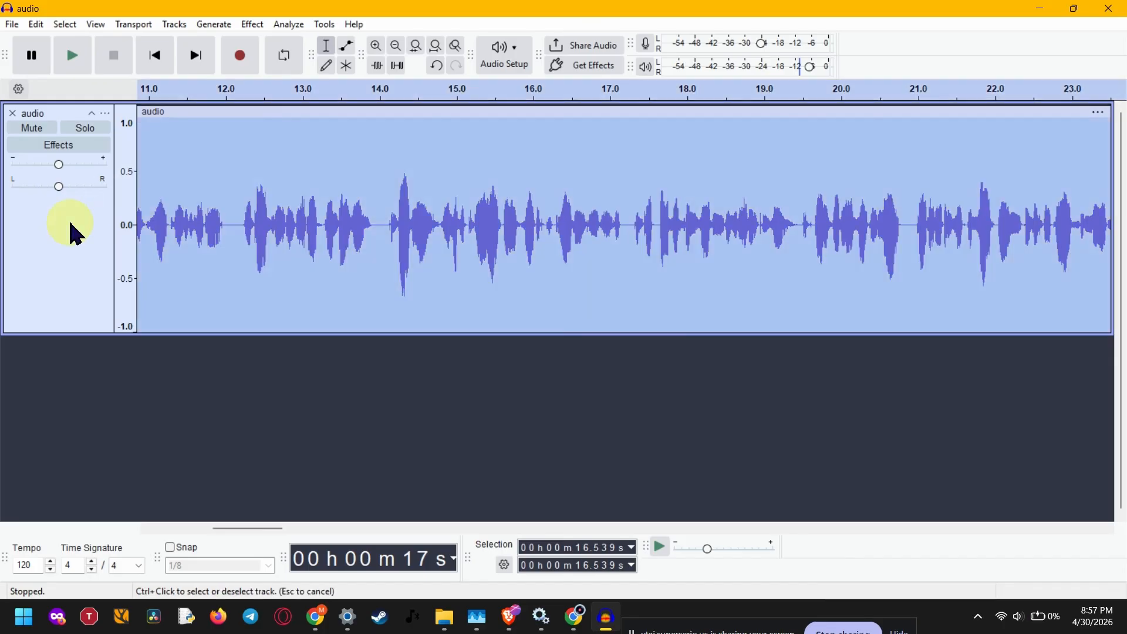
click(250, 27)
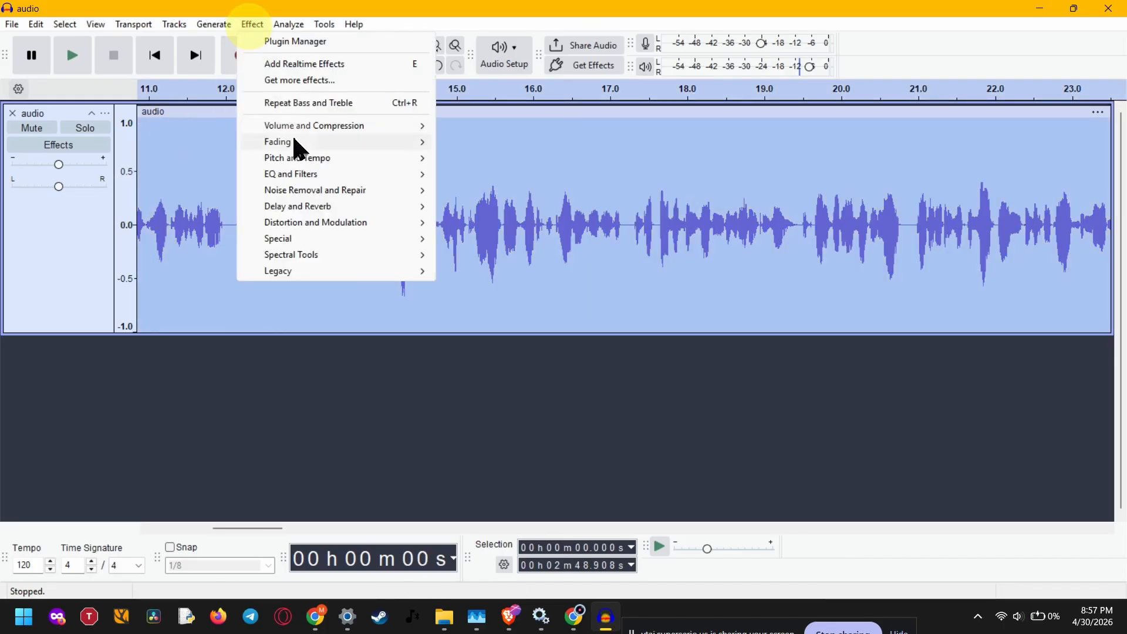
mouse_move(311, 174)
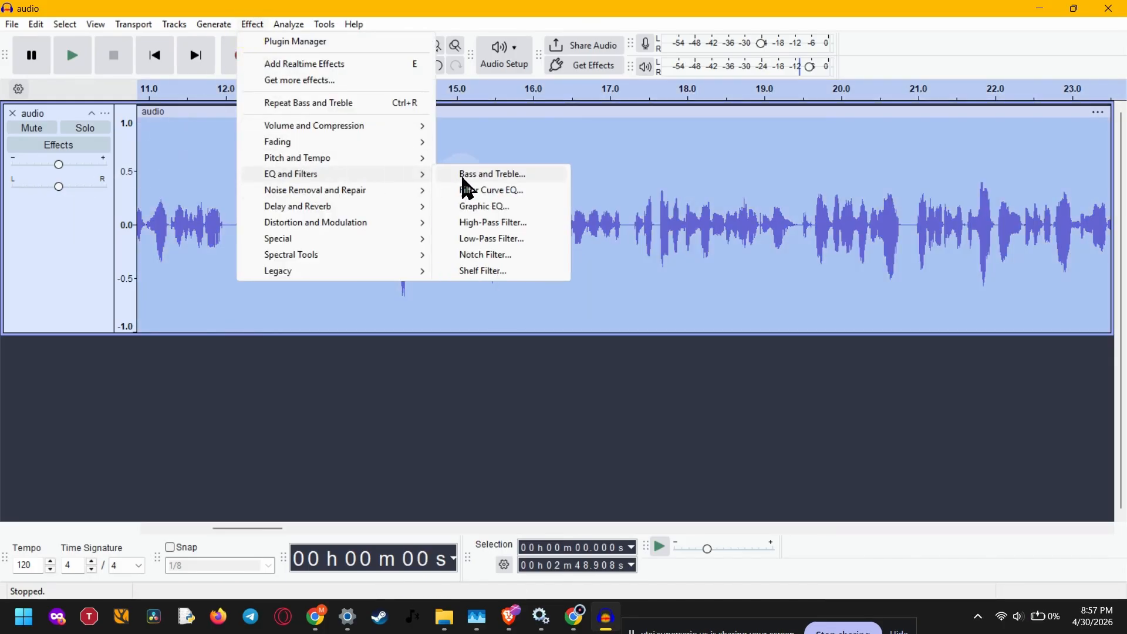
click(488, 223)
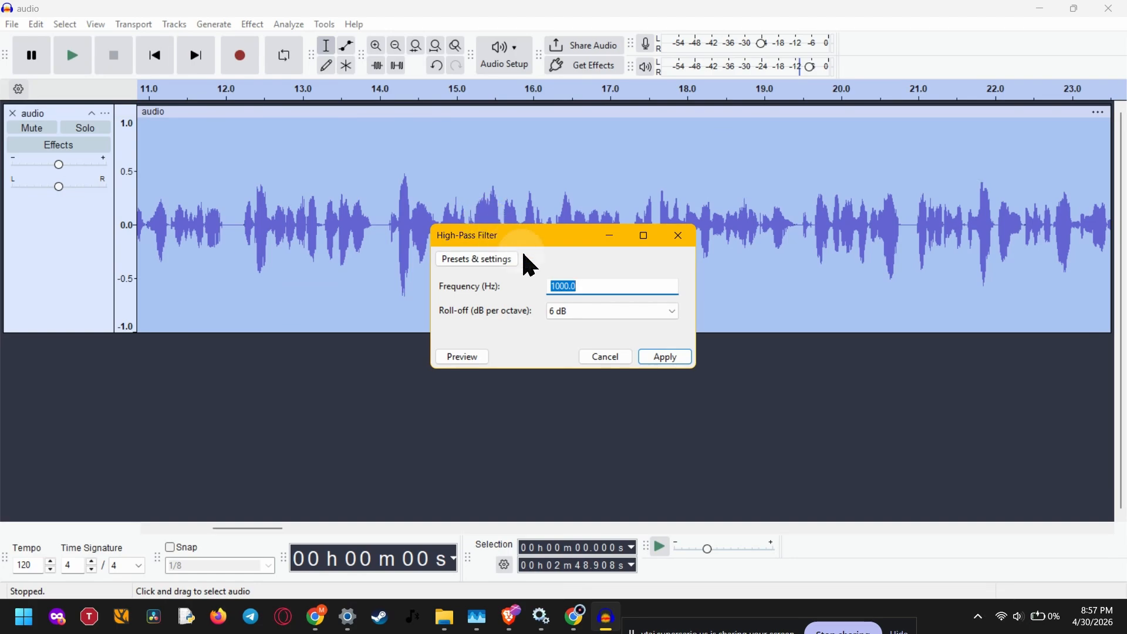
Set the high-pass frequency to 100 Hz, keep the 6 dB per octave roll-off, and apply the filter.
click(587, 286)
click(630, 311)
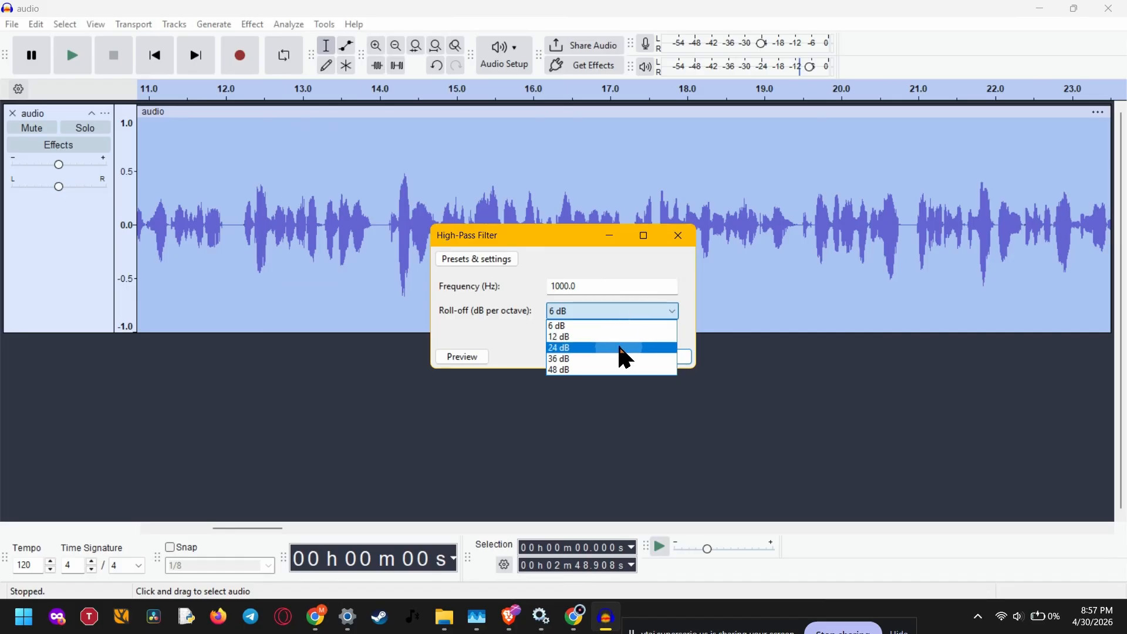
click(499, 322)
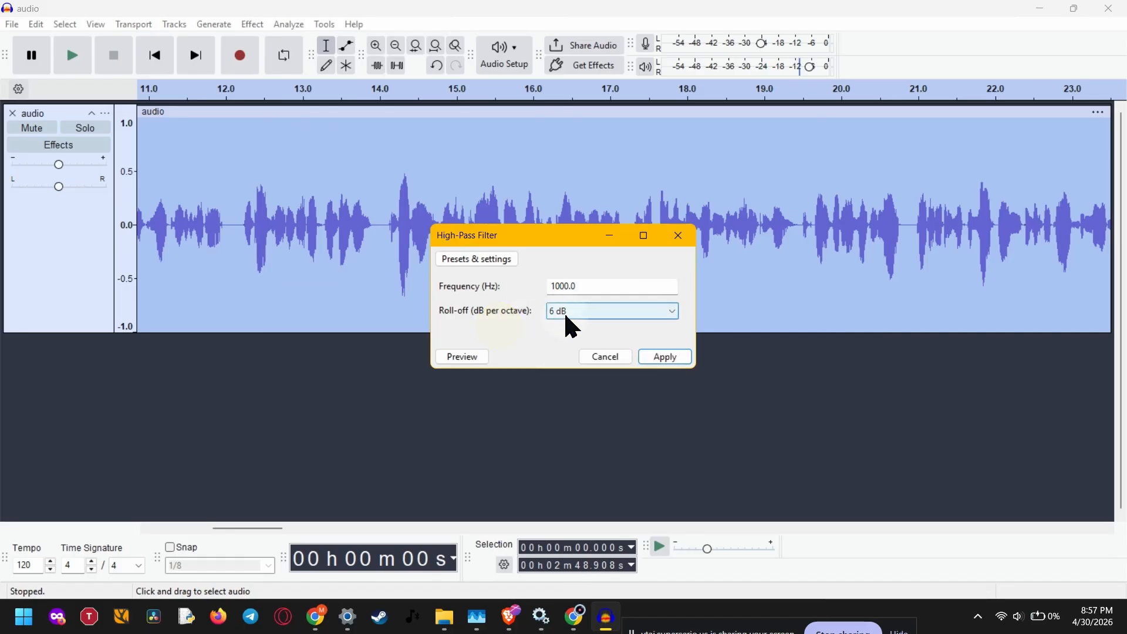
click(597, 287)
click(567, 289)
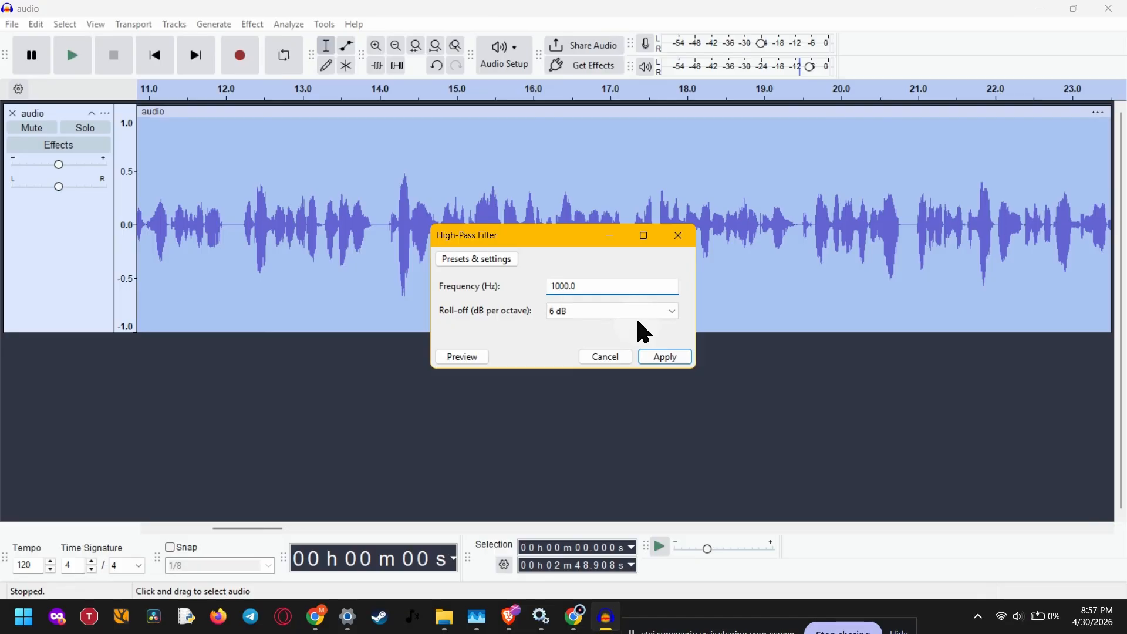
click(603, 292)
click(567, 286)
click(559, 287)
key(BackSpace)
click(671, 285)
click(650, 285)
click(649, 302)
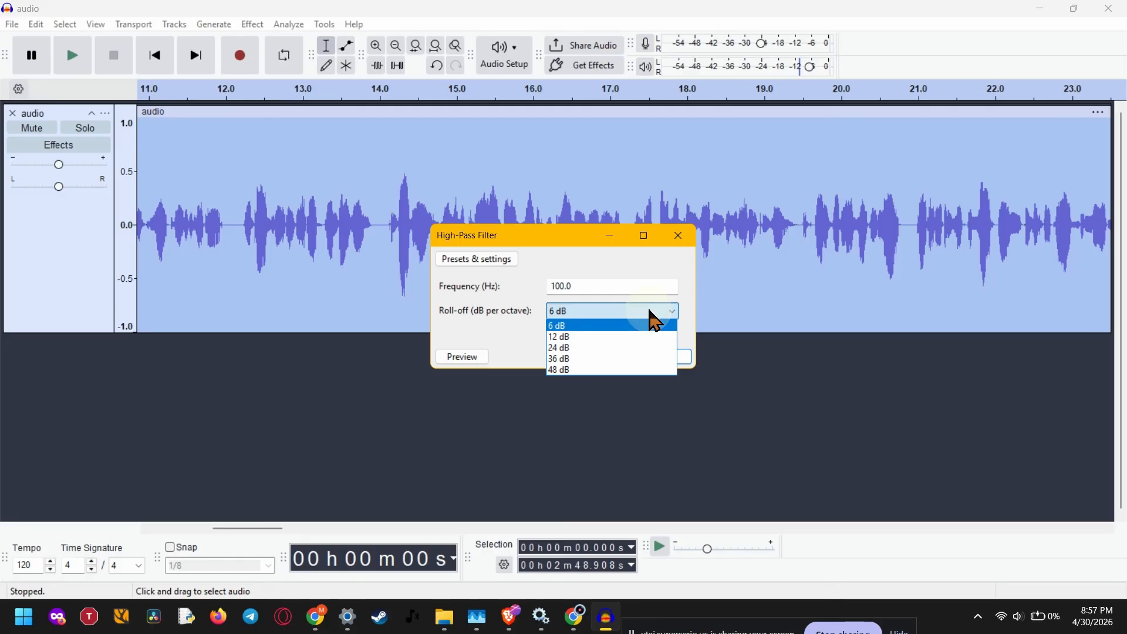
click(649, 310)
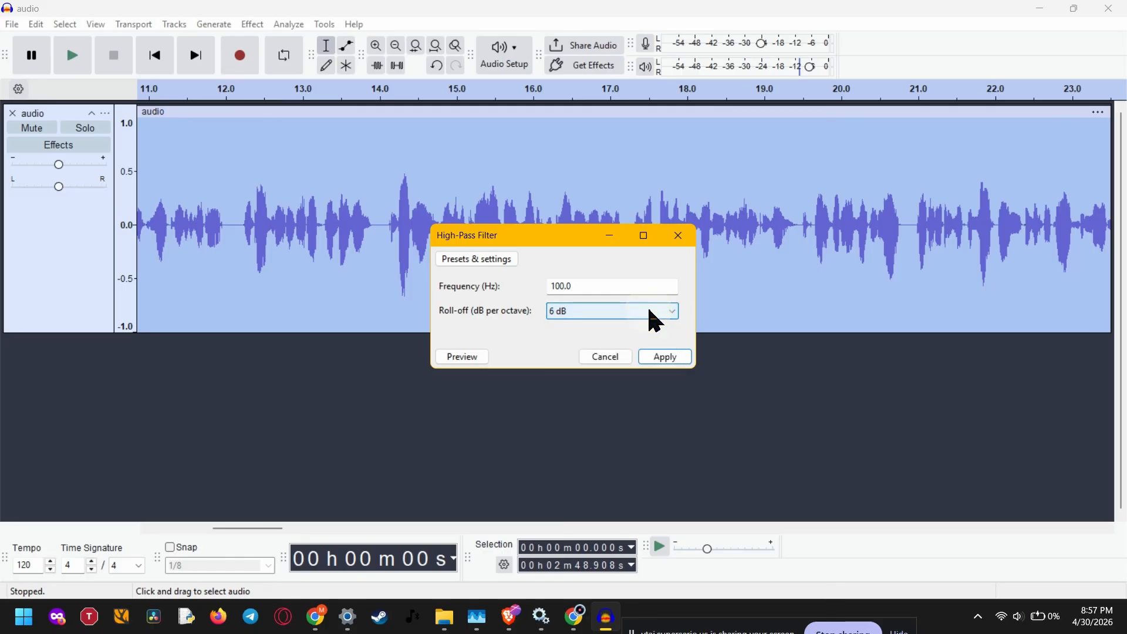
click(662, 359)
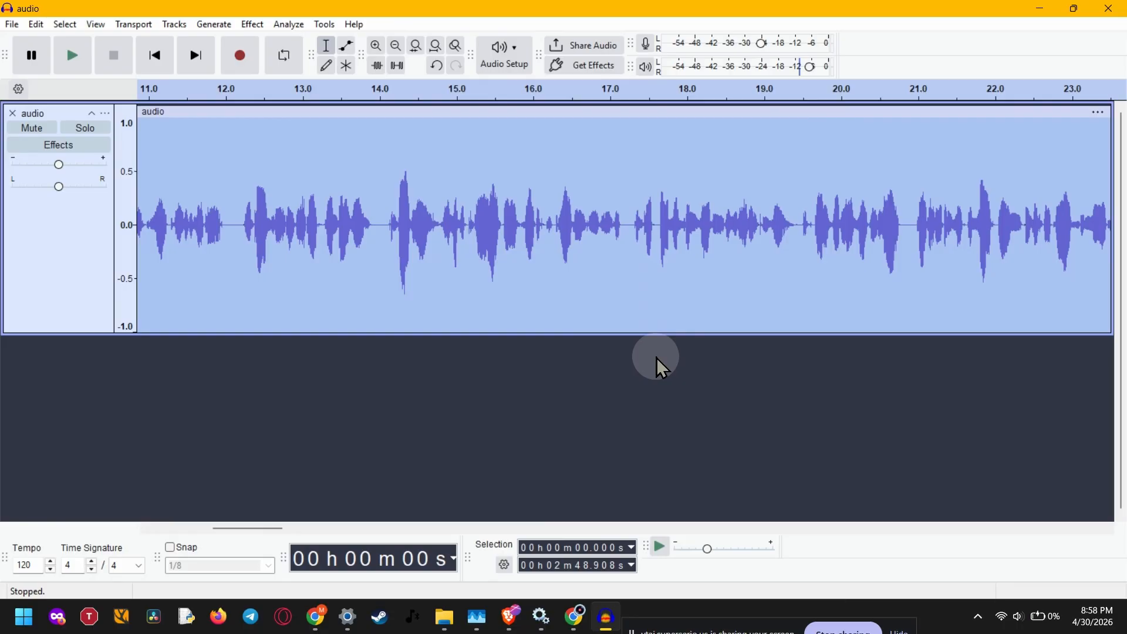
Reselect the whole audio track.
click(487, 281)
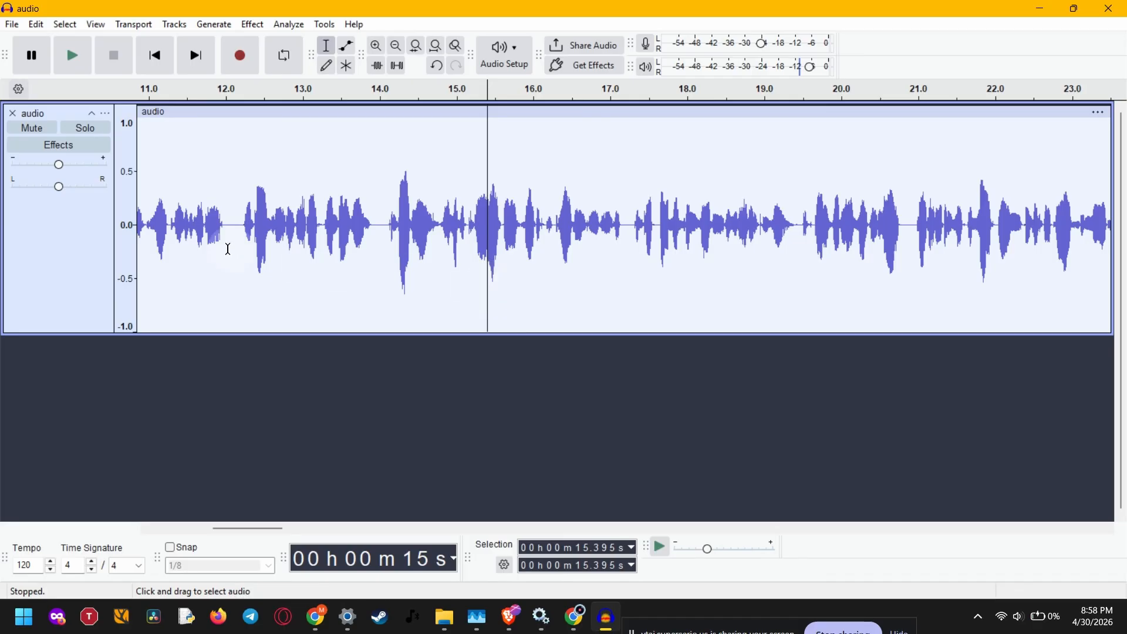
click(57, 233)
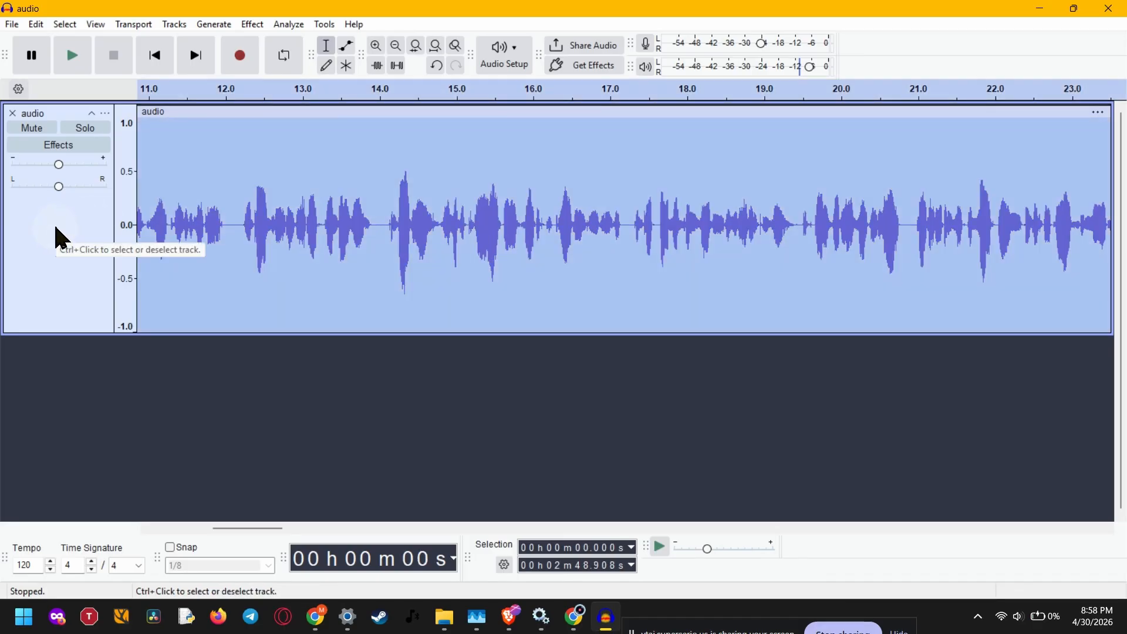